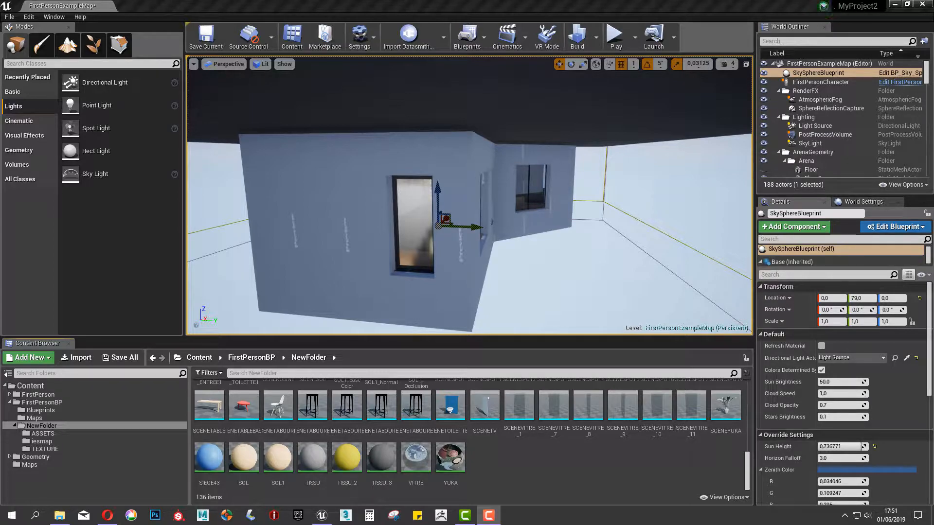
- Create a new material named Plane in NewFolder and open it for editing
{"action": "right_click", "coordinate": [483, 465]}
{"action": "mouse_move", "coordinate": [499, 455]}
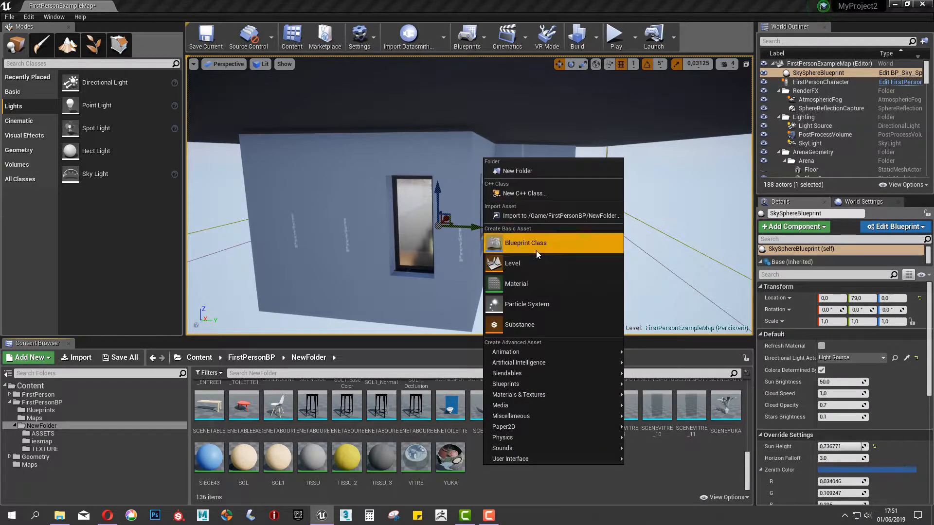
{"action": "left_click", "coordinate": [536, 287]}
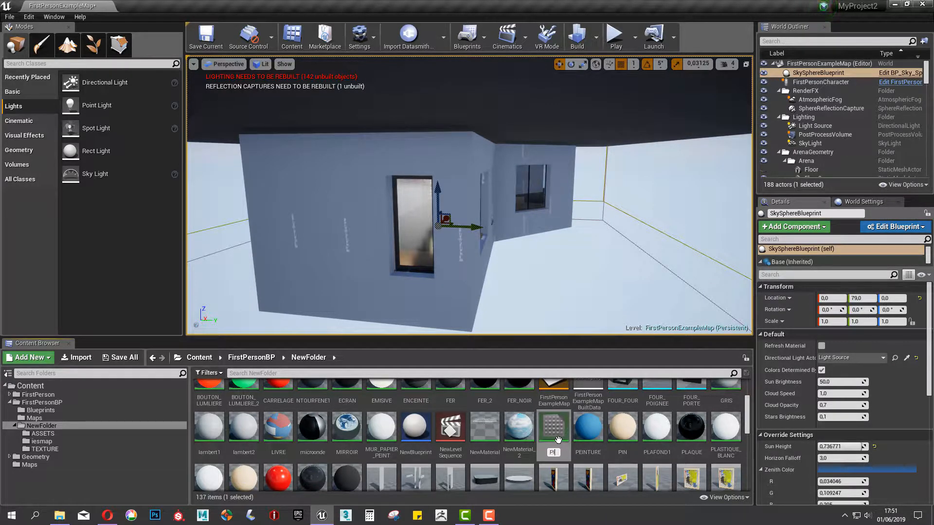
{"action": "type", "text": "Plane"}
{"action": "key", "text": "Return"}
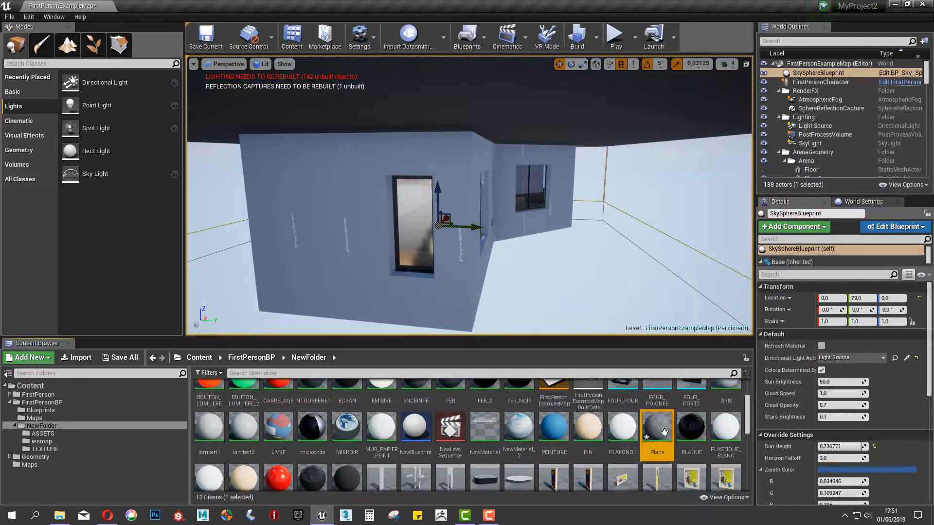
{"action": "double_click", "coordinate": [662, 432]}
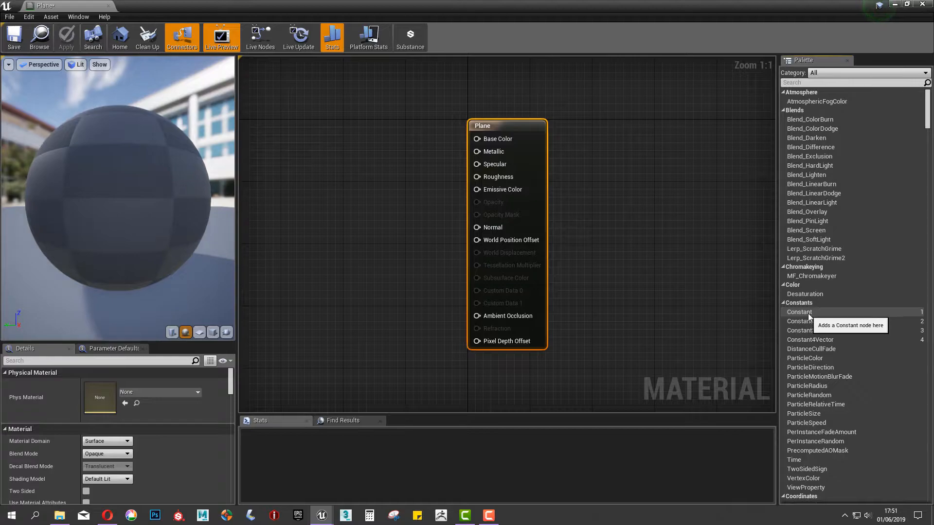
- Add a Constant node with value 7 and connect it to the material's Base Color
{"action": "left_click_drag", "start_coordinate": [805, 315], "coordinate": [366, 129]}
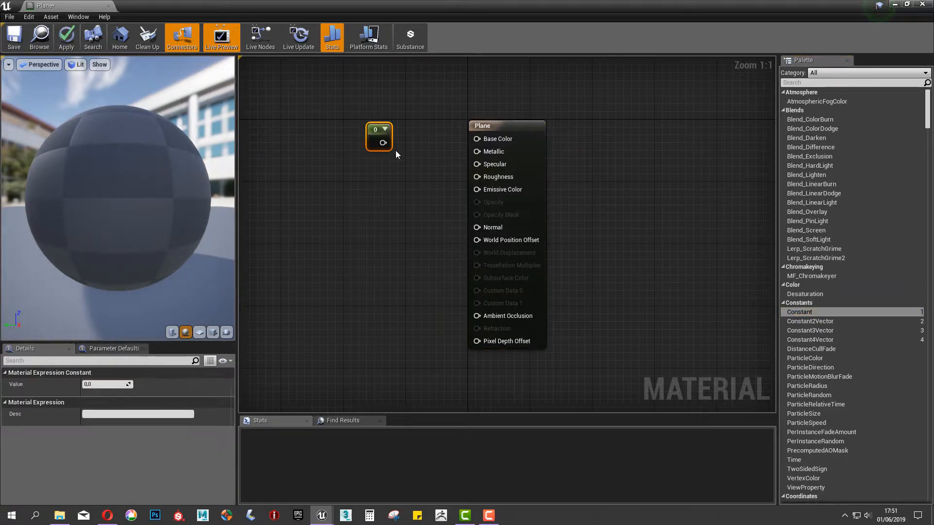
{"action": "left_click", "coordinate": [103, 385]}
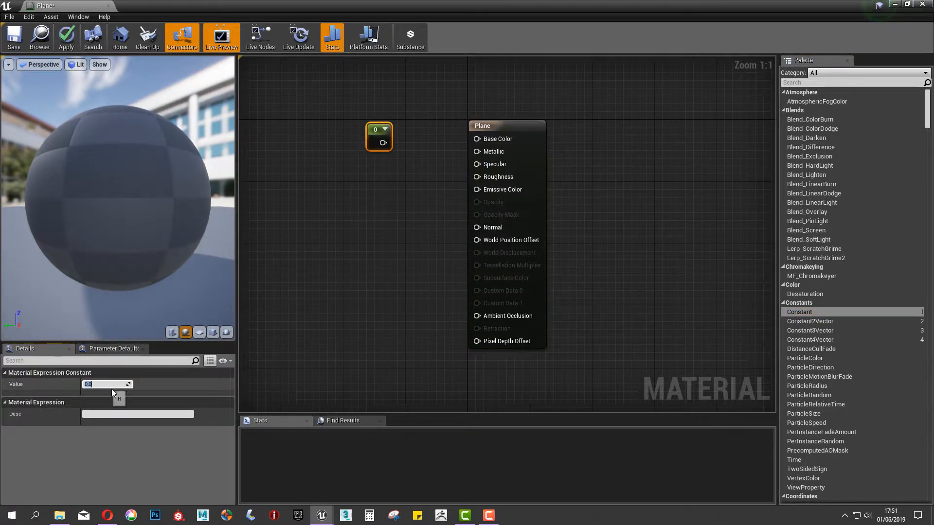
{"action": "type", "text": "7"}
{"action": "left_click", "coordinate": [375, 279]}
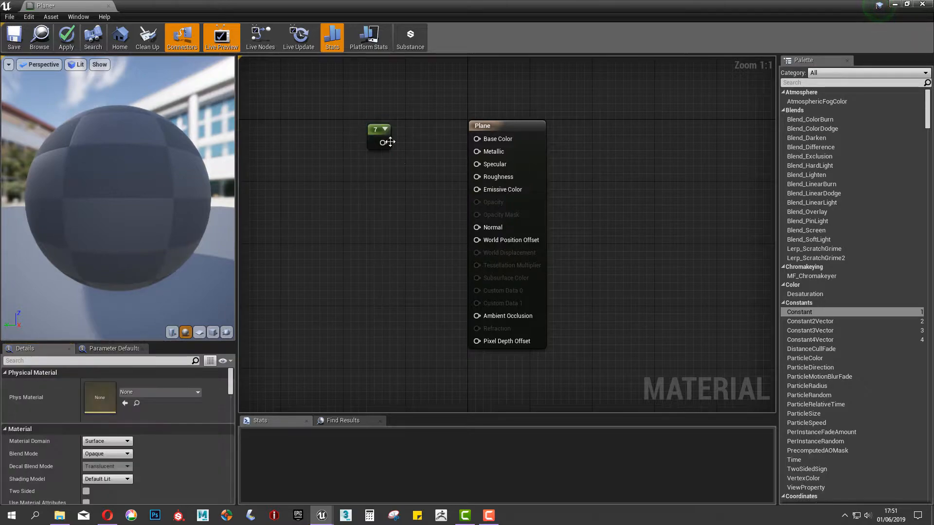
{"action": "left_click_drag", "start_coordinate": [383, 143], "coordinate": [477, 139]}
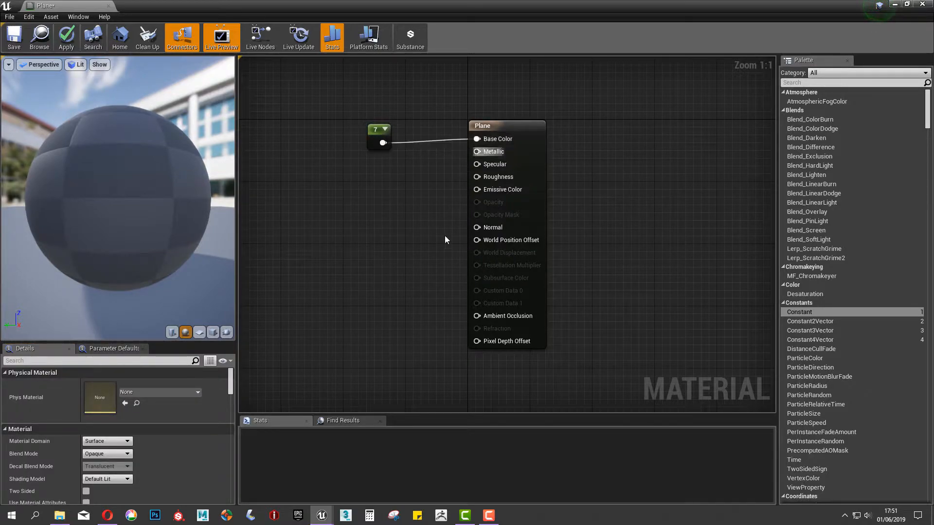
- Add a second Constant node with value 1, connect it to Roughness, and apply the material
{"action": "left_click_drag", "start_coordinate": [801, 312], "coordinate": [360, 233]}
{"action": "left_click", "coordinate": [128, 384]}
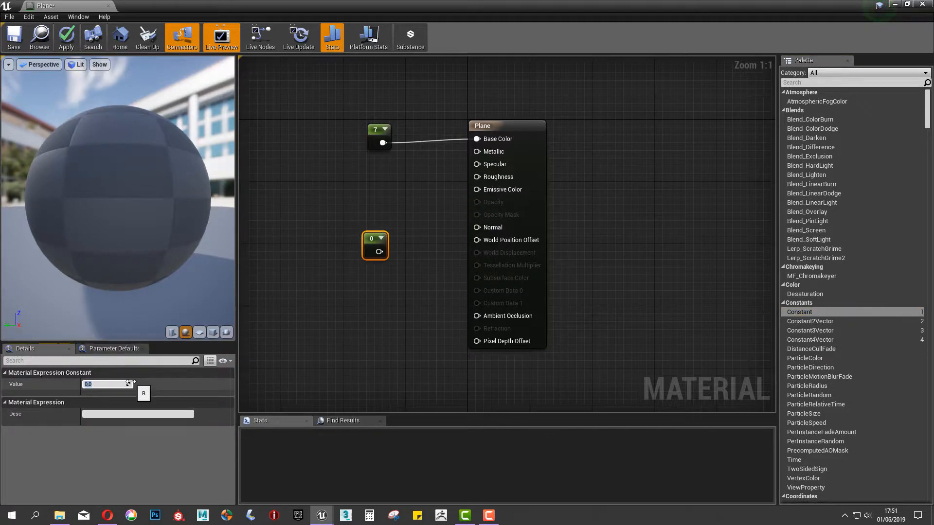
{"action": "type", "text": "1"}
{"action": "left_click", "coordinate": [315, 374]}
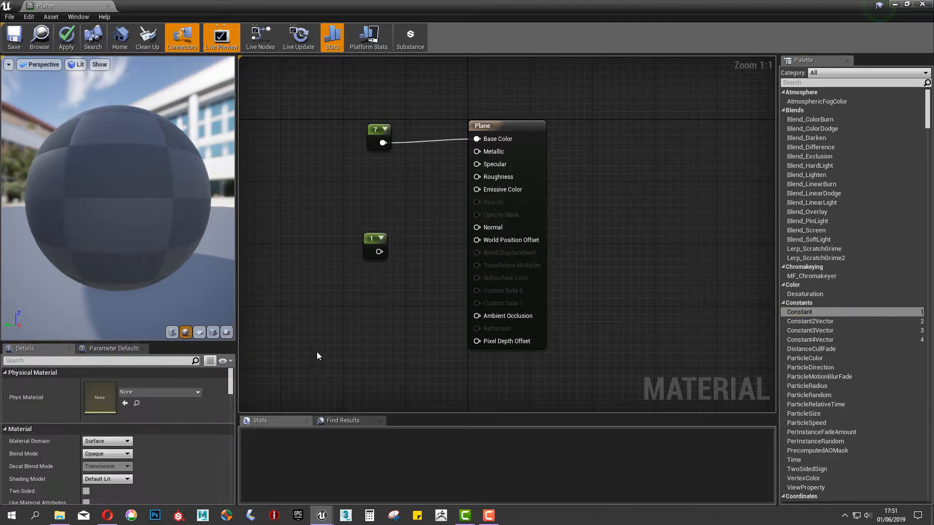
{"action": "left_click_drag", "start_coordinate": [374, 256], "coordinate": [484, 176]}
{"action": "left_click", "coordinate": [66, 38]}
{"action": "left_click_drag", "start_coordinate": [97, 237], "coordinate": [121, 171]}
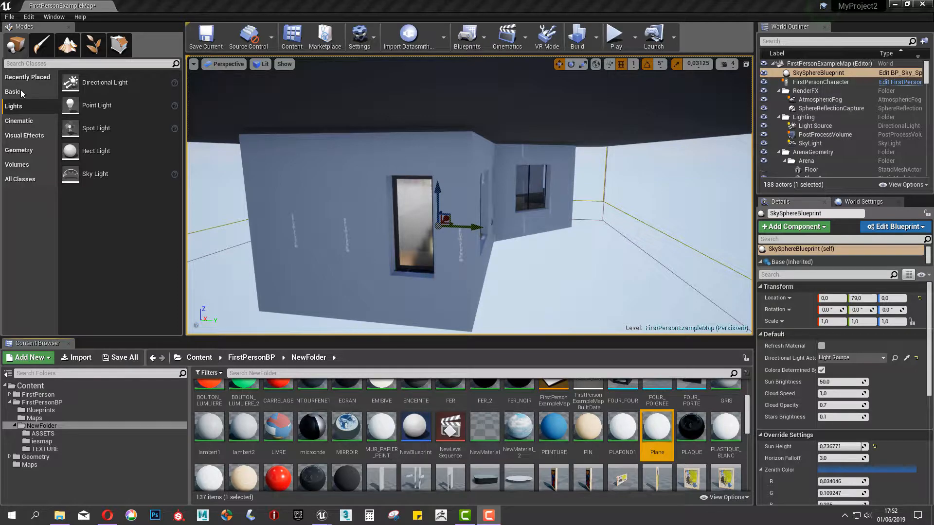
- Place a basic Plane outside beside the house and rotate it to -110° about X
{"action": "left_click", "coordinate": [22, 92]}
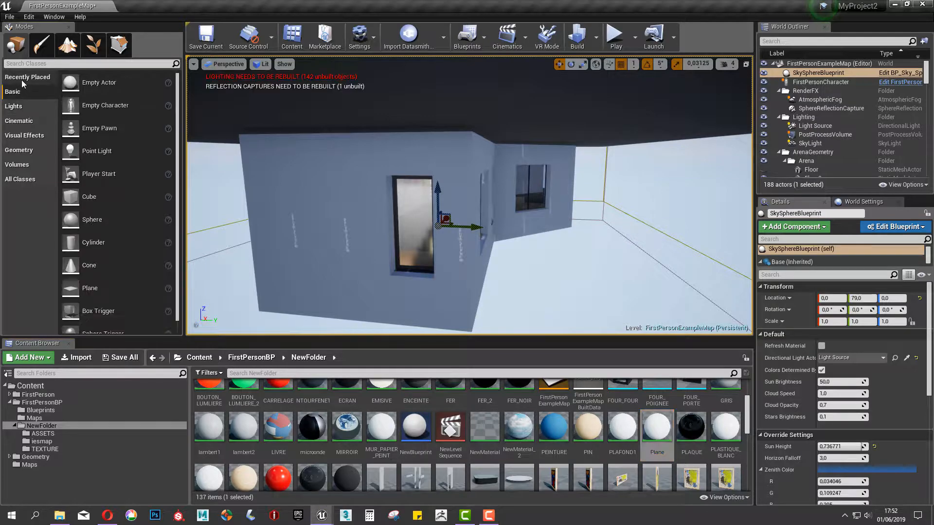
{"action": "left_click_drag", "start_coordinate": [73, 288], "coordinate": [561, 198]}
{"action": "key", "text": "r"}
{"action": "key", "text": "e"}
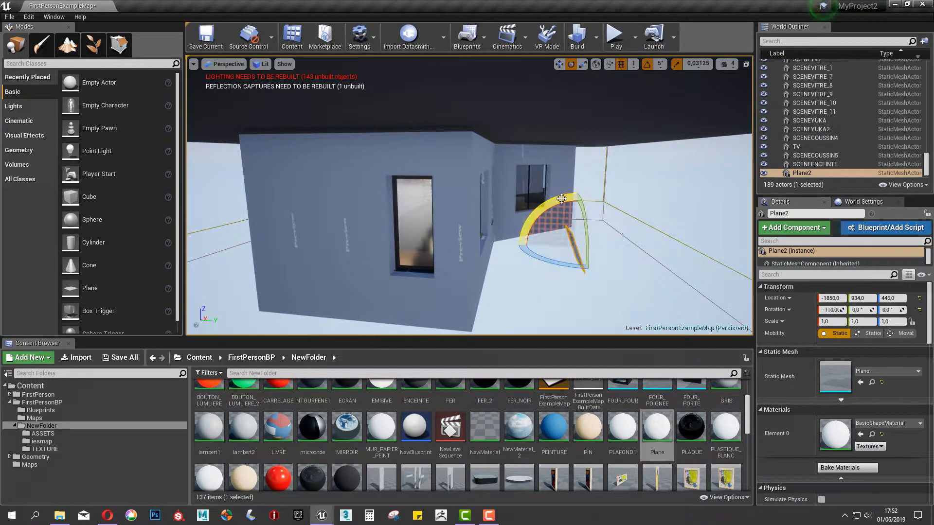
- Move the plane along X to -921 in front of the window wall and scale it to about 8.66, 7.06, 4.63
{"action": "key", "text": "r"}
{"action": "left_click_drag", "start_coordinate": [665, 204], "coordinate": [502, 236], "text": "alt"}
{"action": "left_click_drag", "start_coordinate": [227, 199], "coordinate": [334, 196]}
{"action": "key", "text": "w"}
{"action": "key", "text": "f"}
{"action": "key", "text": "r"}
{"action": "left_click_drag", "start_coordinate": [452, 196], "coordinate": [490, 197]}
{"action": "left_click_drag", "start_coordinate": [416, 161], "coordinate": [417, 139]}
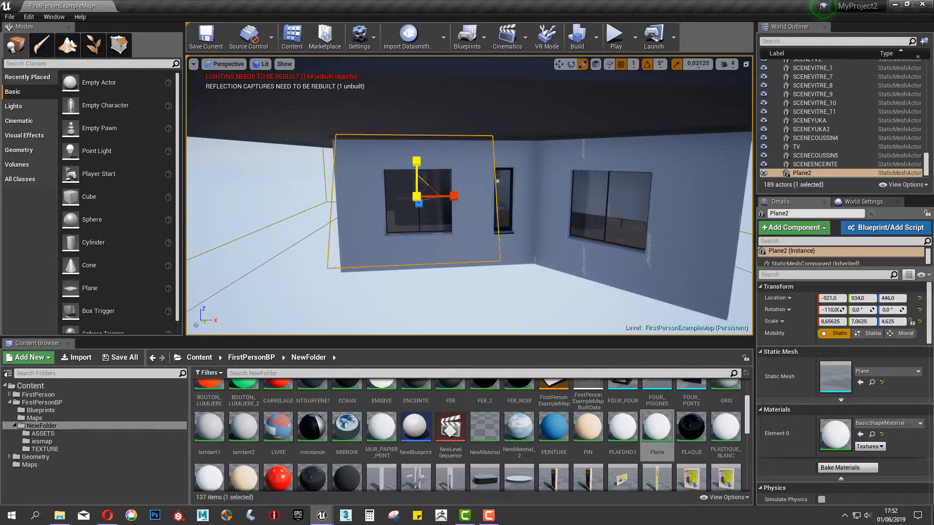
- Shift the plane along X to -718 and enlarge it to a scale of about 10.84, 9.25, 6.81
{"action": "key", "text": "w"}
{"action": "left_click_drag", "start_coordinate": [445, 197], "coordinate": [456, 133]}
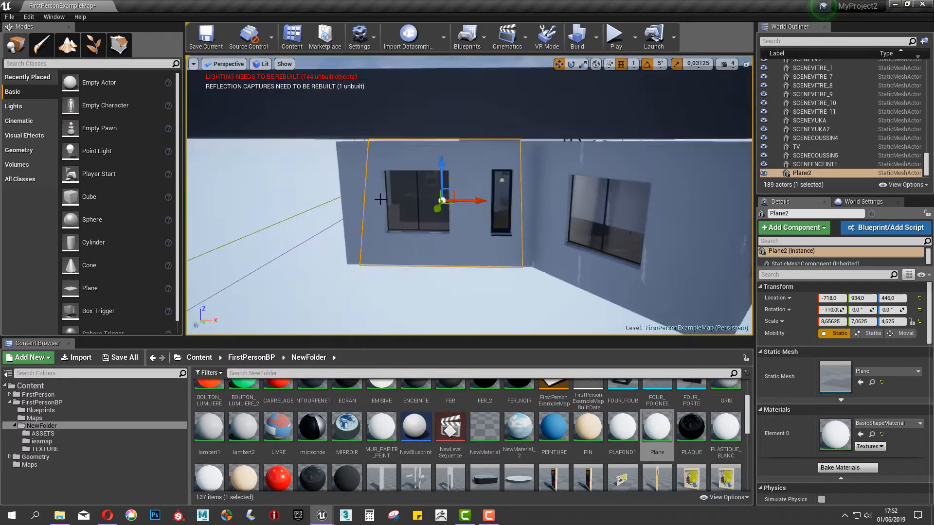
{"action": "scroll", "coordinate": [456, 133], "scroll_direction": "down", "scroll_amount": 2}
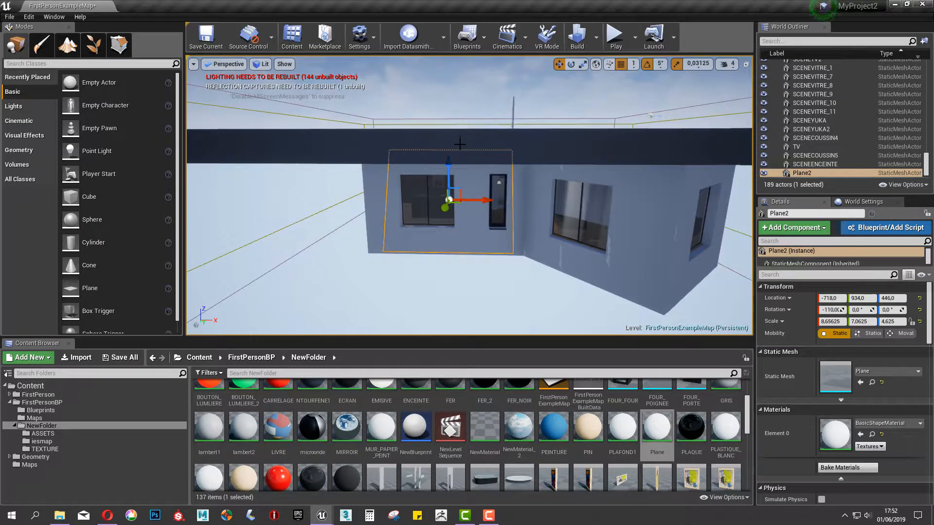
{"action": "key", "text": "Delete"}
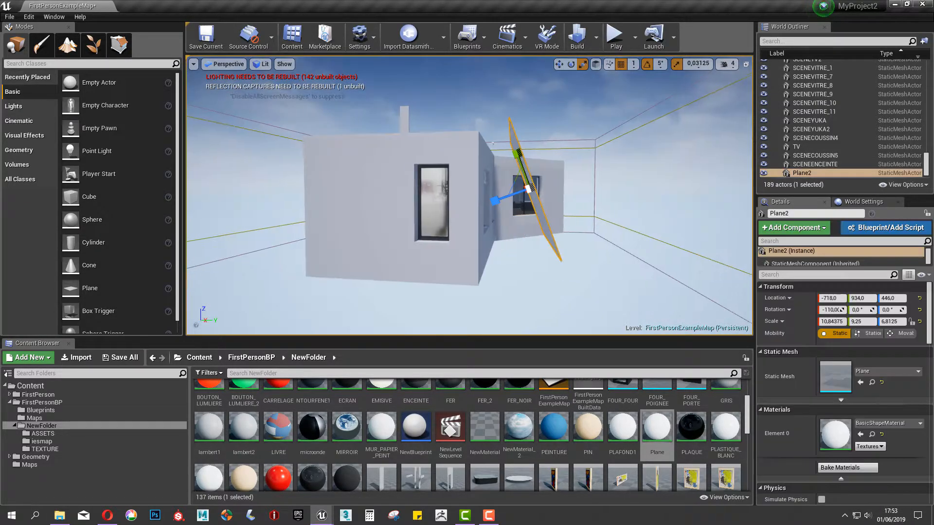
- Move the tilted plane away from the house wall along Y to 1017
{"action": "scroll", "coordinate": [570, 210], "scroll_direction": "up", "scroll_amount": 2}
{"action": "scroll", "coordinate": [571, 211], "scroll_direction": "up", "scroll_amount": 4}
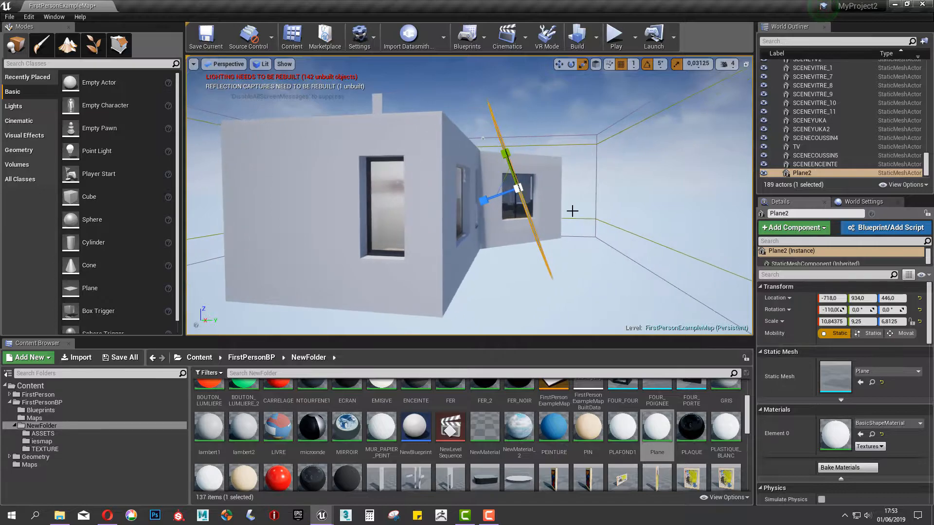
{"action": "left_click_drag", "start_coordinate": [575, 221], "coordinate": [569, 221], "text": "alt"}
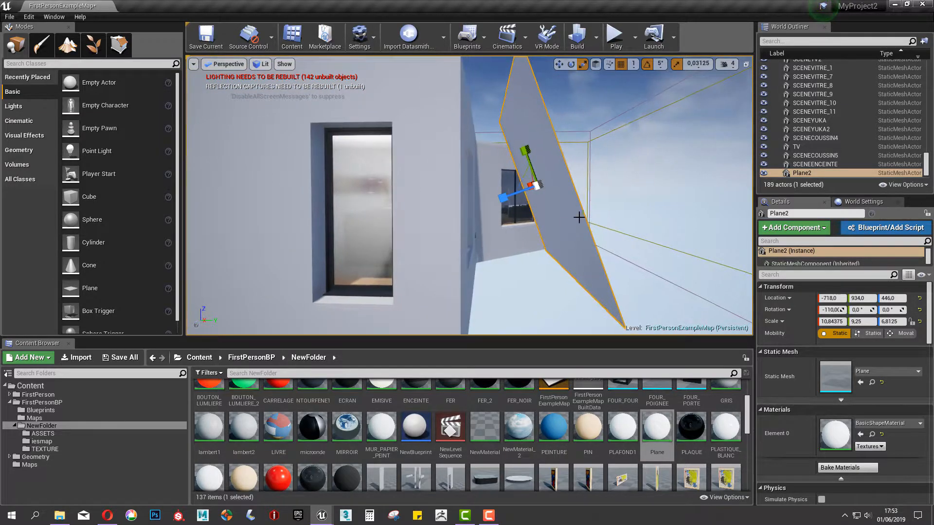
{"action": "key", "text": "w"}
{"action": "left_click_drag", "start_coordinate": [563, 186], "coordinate": [586, 185]}
{"action": "scroll", "coordinate": [547, 233], "scroll_direction": "up", "scroll_amount": 2}
{"action": "mouse_move", "coordinate": [547, 232]}
{"action": "middle_mouse_down"}
{"action": "mouse_move", "coordinate": [570, 233]}
{"action": "mouse_move", "coordinate": [538, 229]}
{"action": "middle_mouse_up"}
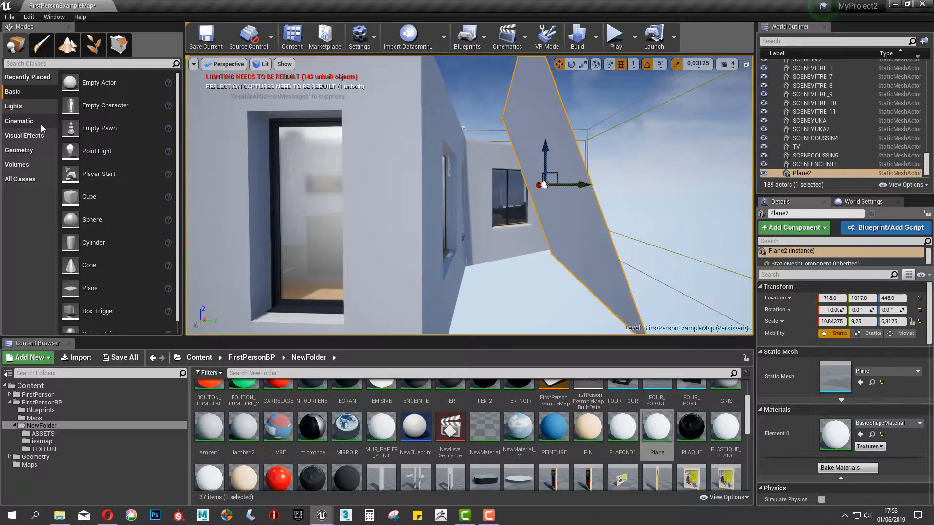
- Place a Spot Light against the house's window wall and rotate it to aim at the tilted plane
{"action": "left_click", "coordinate": [41, 110]}
{"action": "left_click_drag", "start_coordinate": [97, 128], "coordinate": [437, 216]}
{"action": "key", "text": "e"}
{"action": "right_click_drag", "start_coordinate": [517, 111], "coordinate": [480, 78]}
{"action": "key", "text": "w"}
{"action": "middle_click_drag", "start_coordinate": [407, 227], "coordinate": [407, 162]}
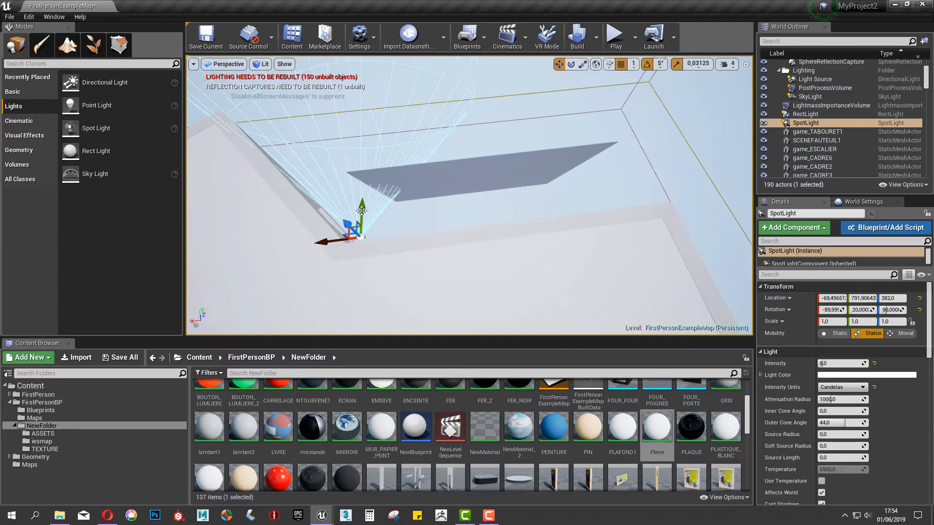
- Position the spotlight low by the wall's window, at about X -1016, Y 674, Z 313
{"action": "left_click_drag", "start_coordinate": [361, 212], "coordinate": [455, 214]}
{"action": "left_click_drag", "start_coordinate": [324, 256], "coordinate": [321, 185]}
{"action": "left_click_drag", "start_coordinate": [635, 272], "coordinate": [634, 213], "text": "alt"}
{"action": "left_click_drag", "start_coordinate": [476, 229], "coordinate": [466, 225]}
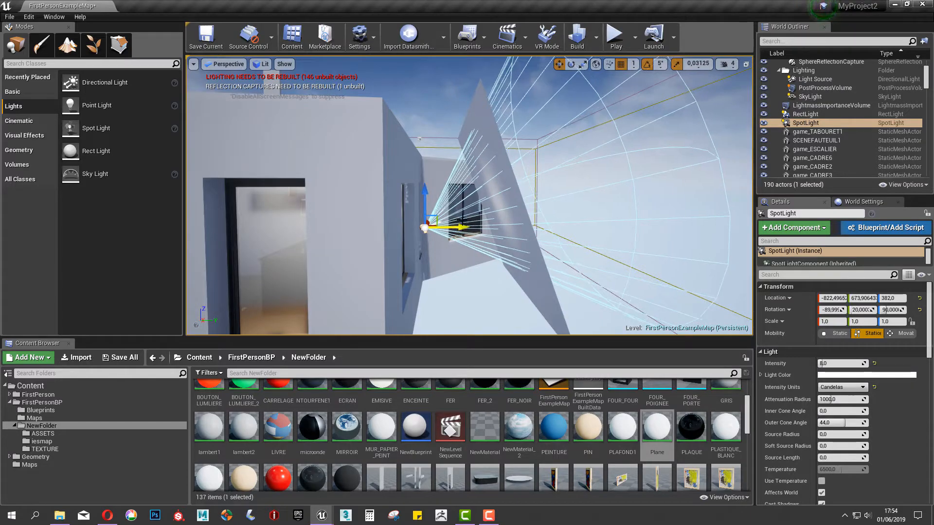
{"action": "left_click_drag", "start_coordinate": [425, 193], "coordinate": [534, 263]}
{"action": "left_click_drag", "start_coordinate": [631, 246], "coordinate": [555, 252], "text": "alt"}
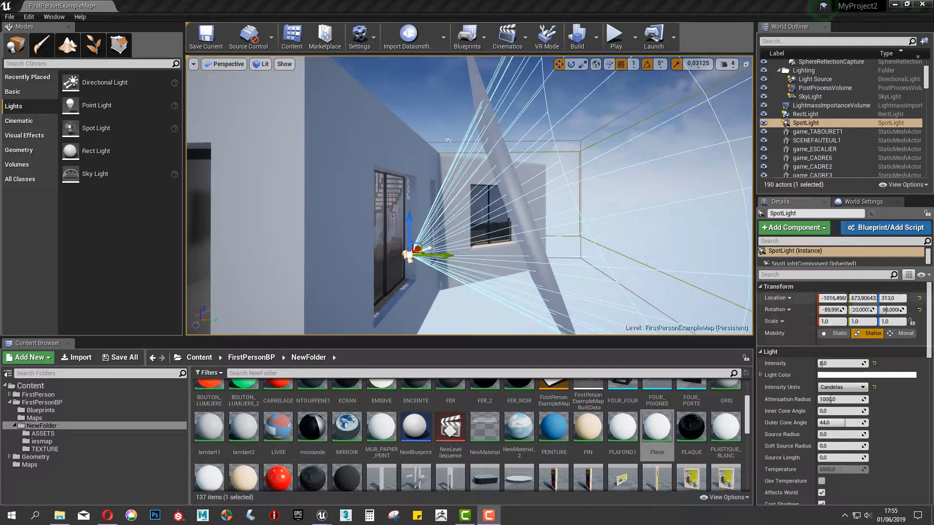
- Set the spotlight's intensity to 100000 and its intensity units to Unitless
{"action": "left_click_drag", "start_coordinate": [822, 365], "coordinate": [870, 363]}
{"action": "left_click", "coordinate": [829, 364]}
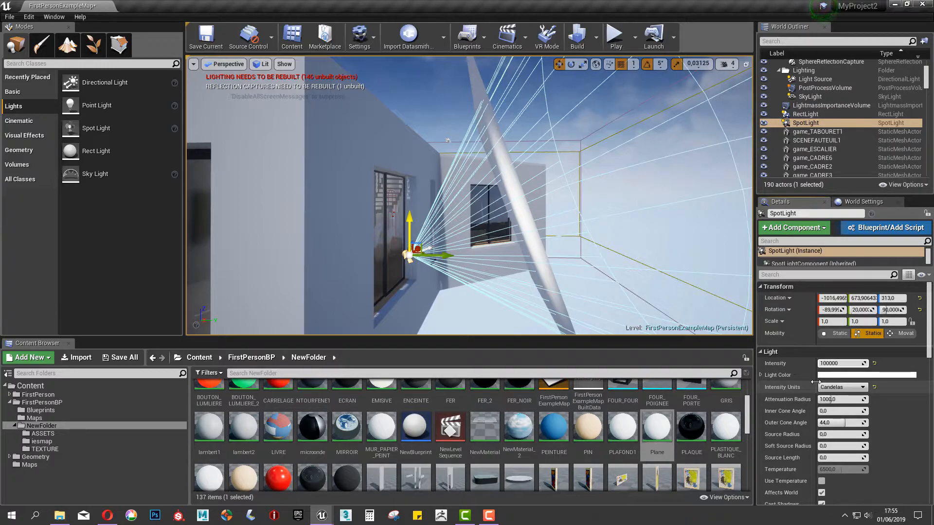
{"action": "key", "text": "Return"}
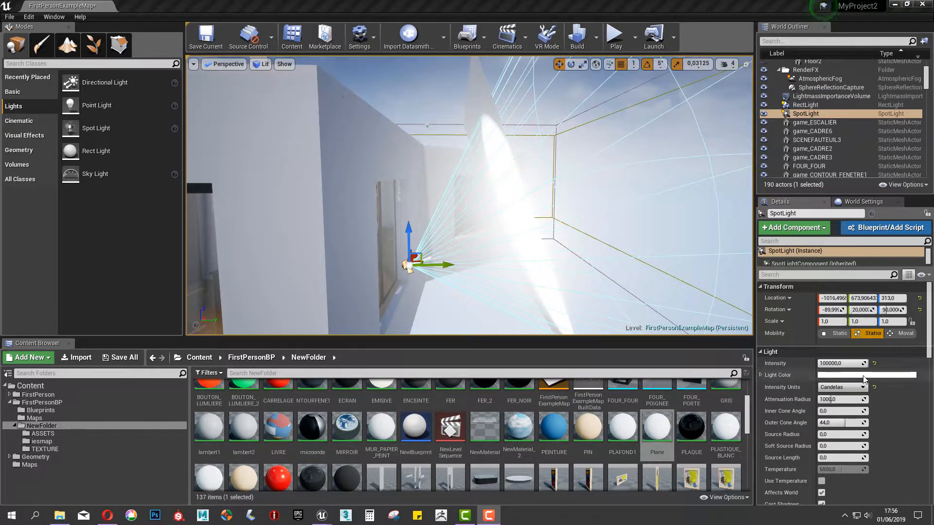
{"action": "left_click", "coordinate": [847, 388]}
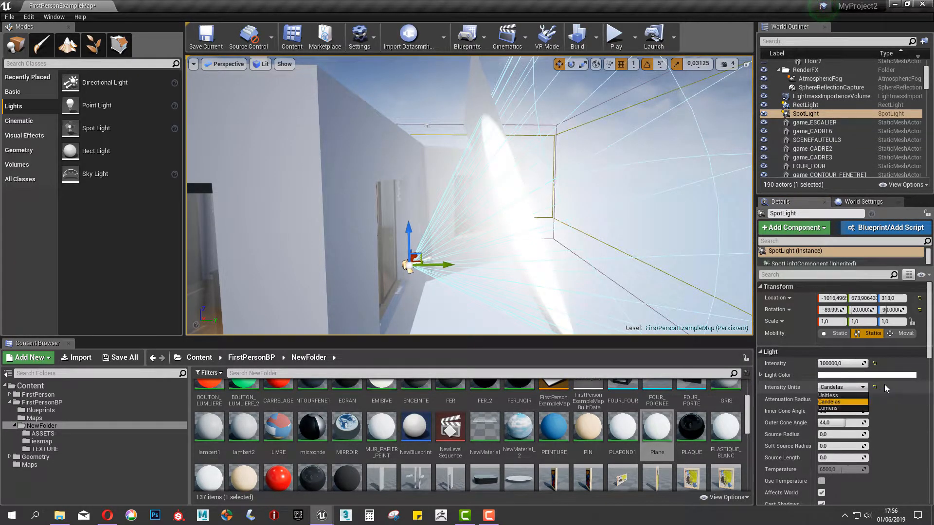
{"action": "left_click", "coordinate": [840, 395]}
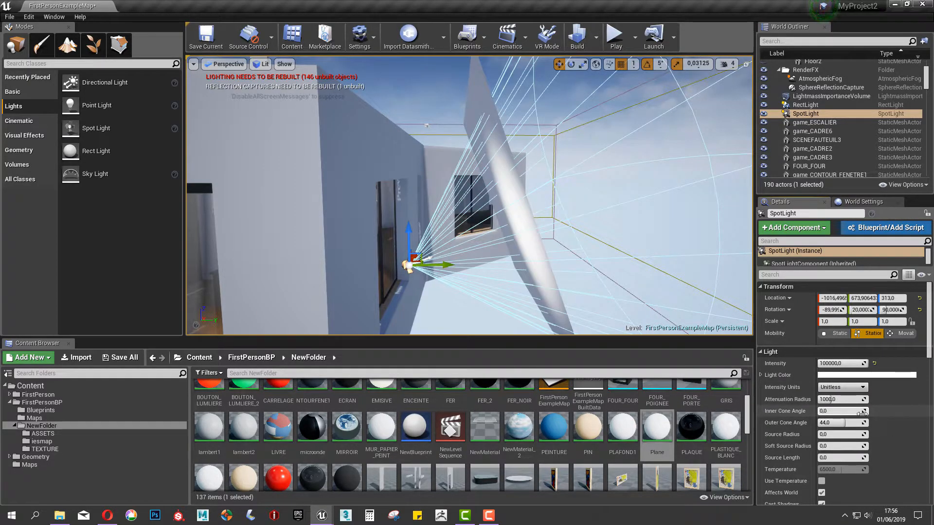
- Set the spotlight's inner cone angle to 30 and its outer cone angle to 50
{"action": "scroll", "coordinate": [861, 411], "scroll_direction": "down", "scroll_amount": 1}
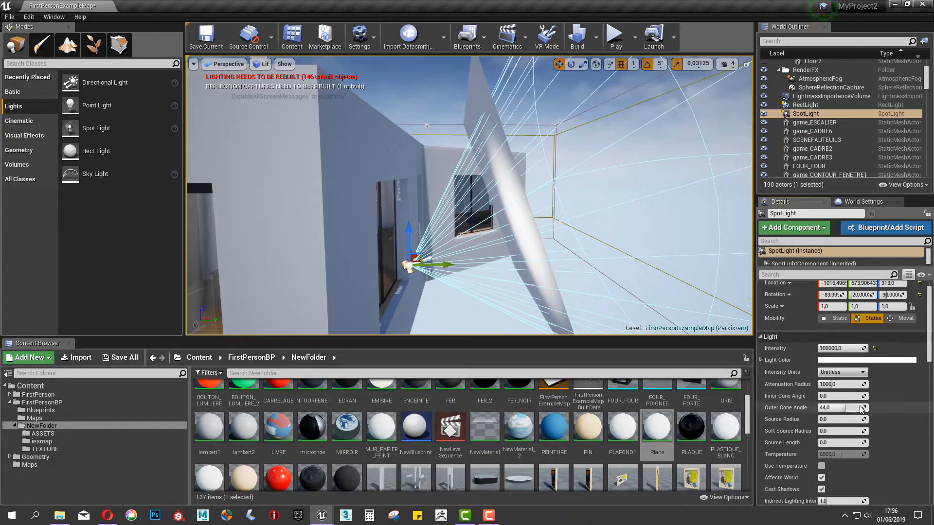
{"action": "left_click", "coordinate": [848, 397]}
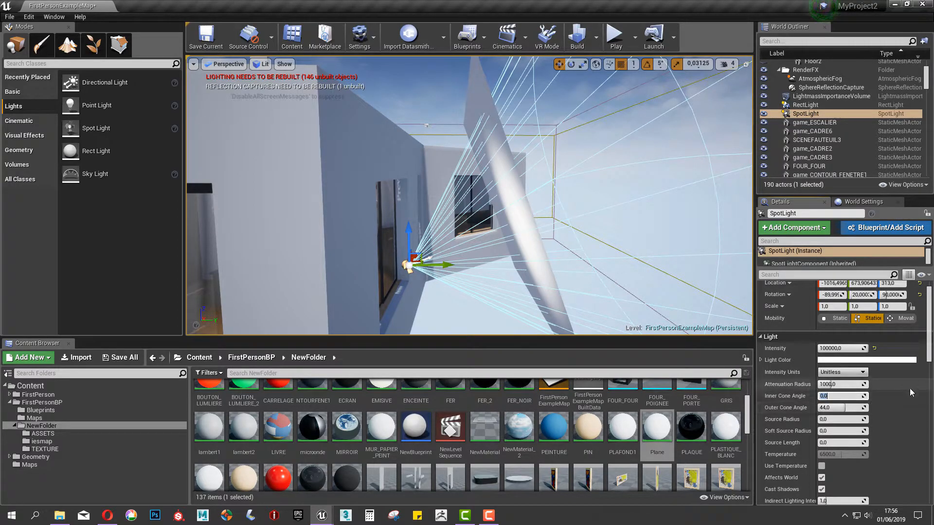
{"action": "type", "text": "30"}
{"action": "key", "text": "Return"}
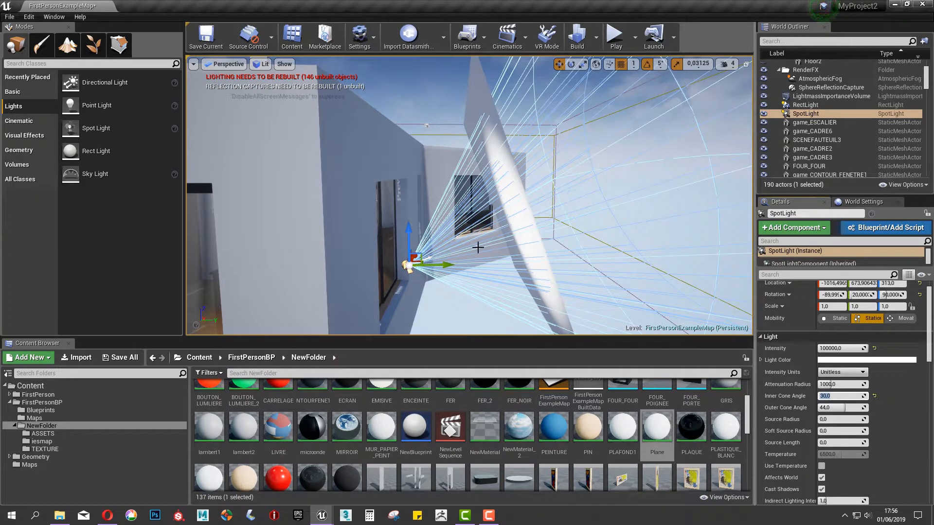
{"action": "left_click", "coordinate": [830, 409]}
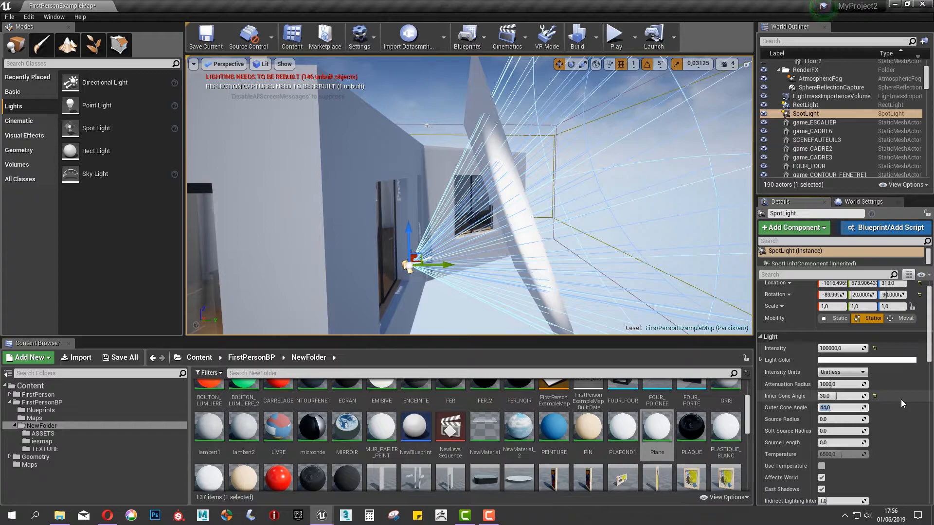
{"action": "type", "text": "50"}
{"action": "key", "text": "Return"}
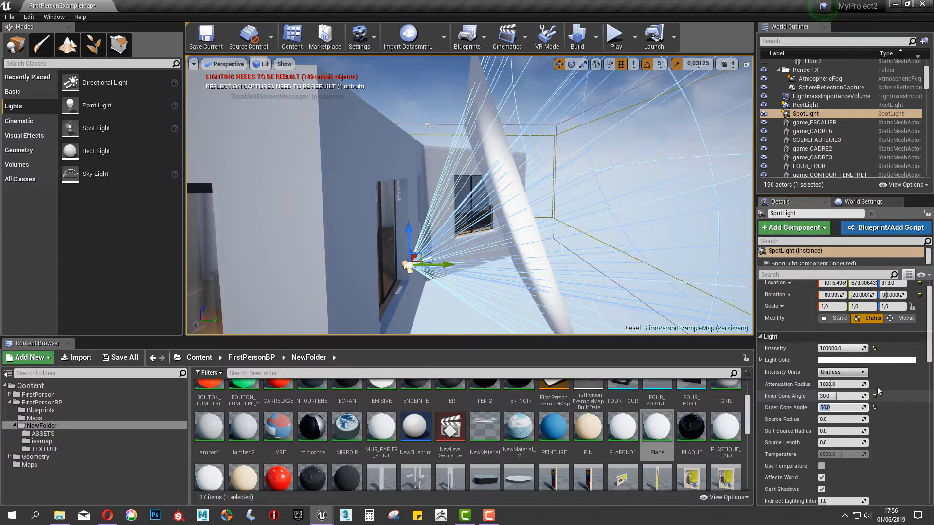
- Move the spotlight along the wall so that it lights the middle of the tilted plane
{"action": "left_click_drag", "start_coordinate": [490, 203], "coordinate": [636, 286], "text": "alt"}
{"action": "left_click_drag", "start_coordinate": [525, 248], "coordinate": [383, 197]}
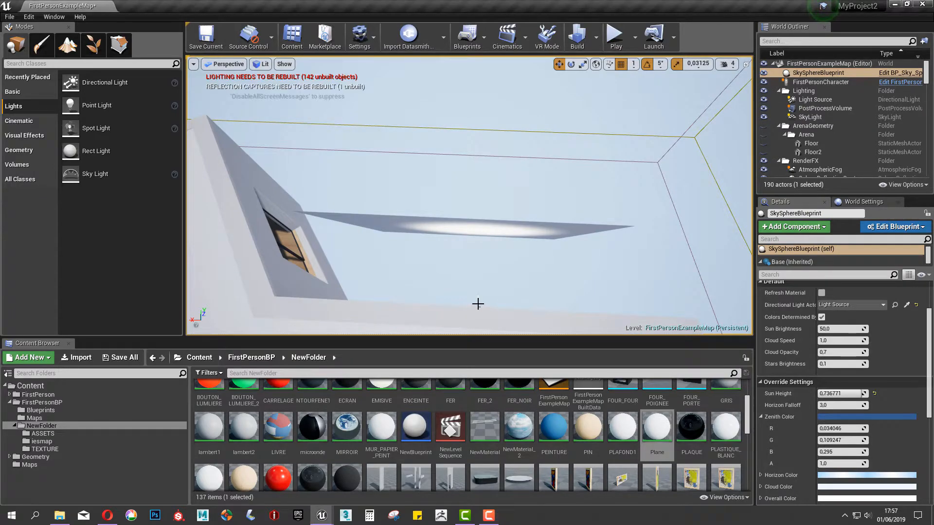
{"action": "double_click", "coordinate": [477, 299]}
{"action": "mouse_move", "coordinate": [470, 290]}
{"action": "right_mouse_down"}
{"action": "mouse_move", "coordinate": [501, 268]}
{"action": "mouse_move", "coordinate": [470, 296]}
{"action": "right_mouse_up"}
{"action": "mouse_move", "coordinate": [507, 270]}
{"action": "right_mouse_down"}
{"action": "mouse_move", "coordinate": [507, 292]}
{"action": "mouse_move", "coordinate": [489, 269]}
{"action": "right_mouse_up"}
- Select the spotlight and duplicate it sideways along the wall to light more of the plane
{"action": "left_click", "coordinate": [455, 268]}
{"action": "key", "text": "f"}
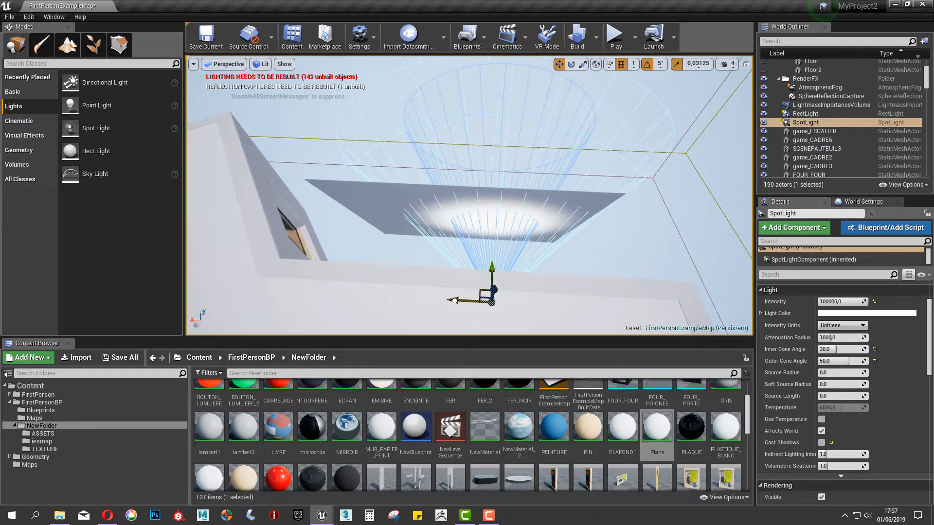
{"action": "left_click_drag", "start_coordinate": [460, 301], "coordinate": [383, 296], "text": "alt"}
{"action": "left_click_drag", "start_coordinate": [570, 229], "coordinate": [550, 238], "text": "alt"}
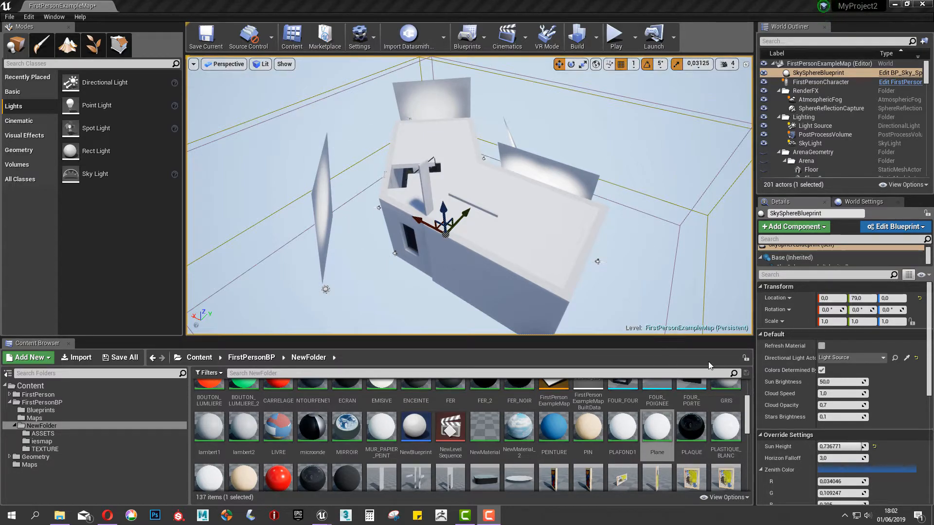
- Check the lighting quality levels, build the level with its new reflector lighting, and inspect the result in the kitchen
{"action": "left_click", "coordinate": [599, 43]}
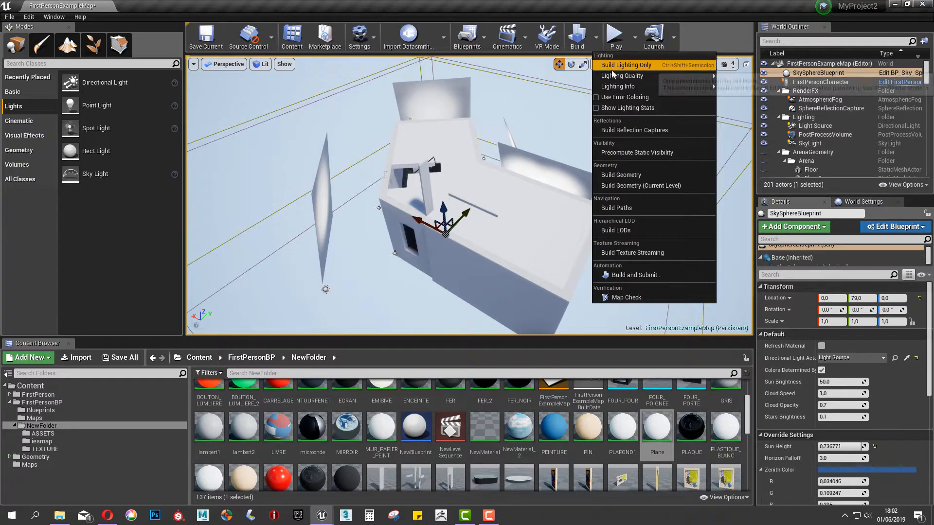
{"action": "mouse_move", "coordinate": [708, 78]}
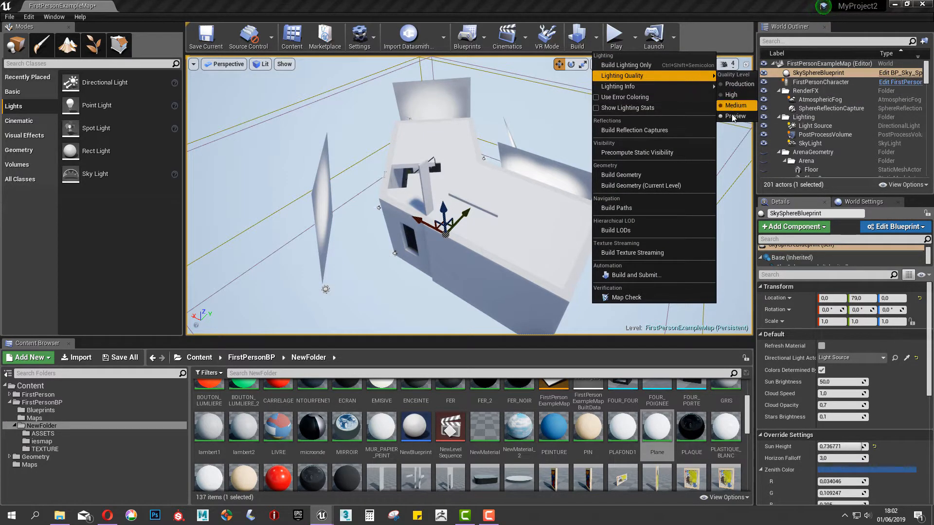
{"action": "left_click", "coordinate": [578, 37]}
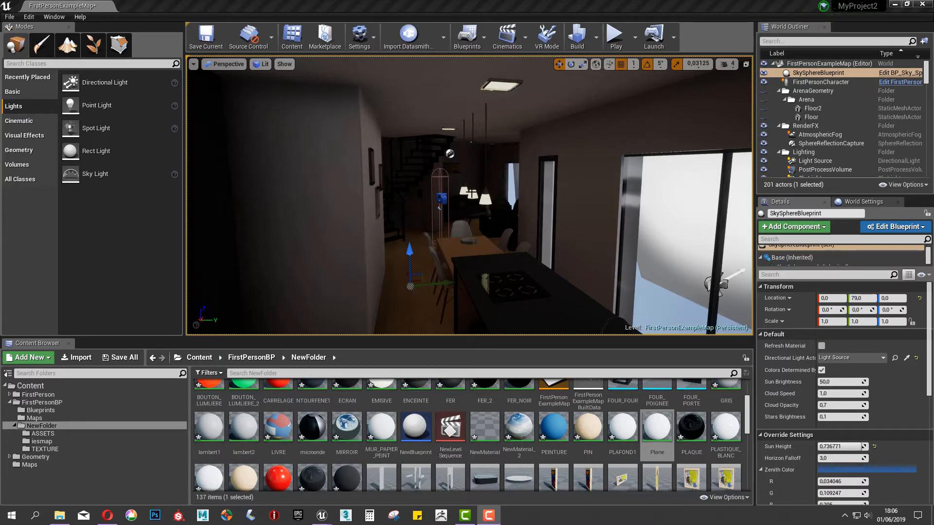
{"action": "mouse_move", "coordinate": [603, 162]}
{"action": "middle_mouse_down"}
{"action": "mouse_move", "coordinate": [603, 190]}
{"action": "mouse_move", "coordinate": [603, 144]}
{"action": "mouse_move", "coordinate": [602, 161]}
{"action": "mouse_move", "coordinate": [618, 158]}
{"action": "middle_mouse_up"}
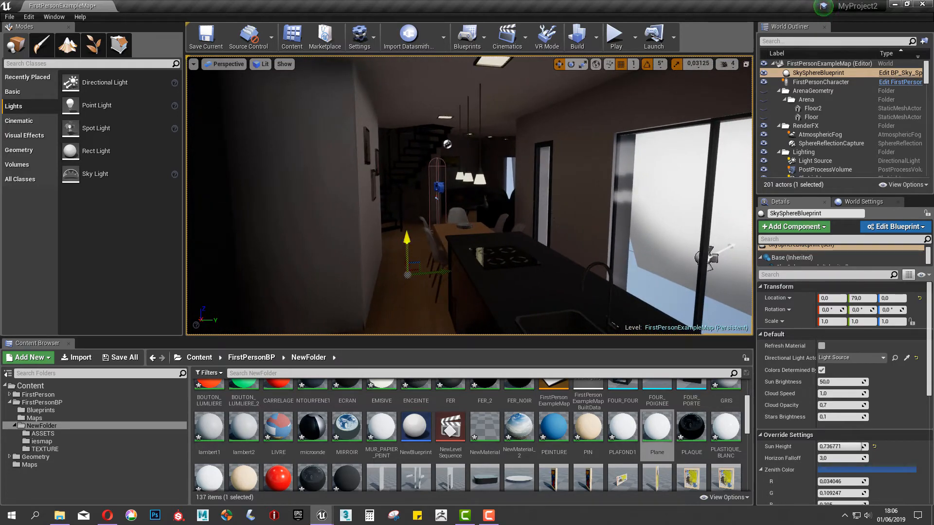
{"action": "right_click_drag", "start_coordinate": [469, 195], "coordinate": [570, 226]}
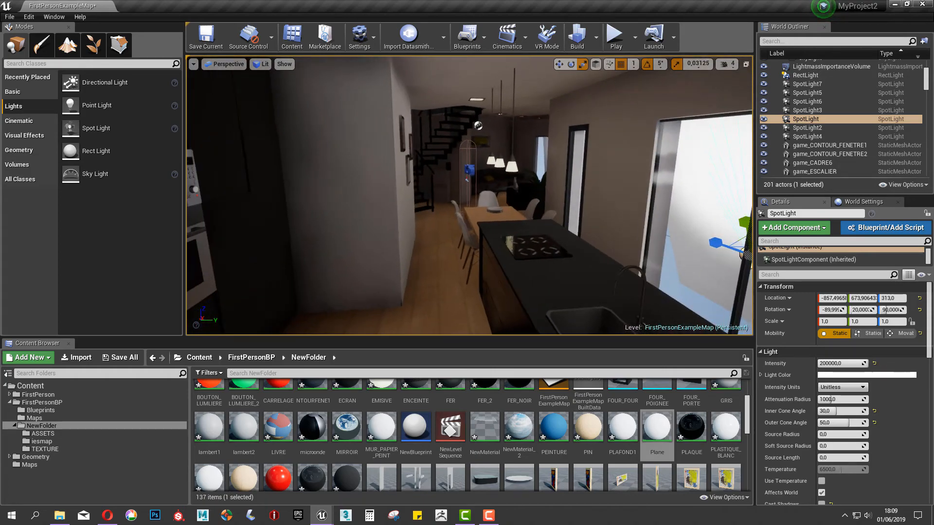
- Select the tilted reflector plane outside the kitchen window and enable Actor Hidden In Game in its rendering settings
{"action": "left_click", "coordinate": [651, 262]}
{"action": "right_click_drag", "start_coordinate": [713, 262], "coordinate": [661, 256]}
{"action": "left_click", "coordinate": [661, 256]}
{"action": "scroll", "coordinate": [661, 256], "scroll_direction": "down", "scroll_amount": 3}
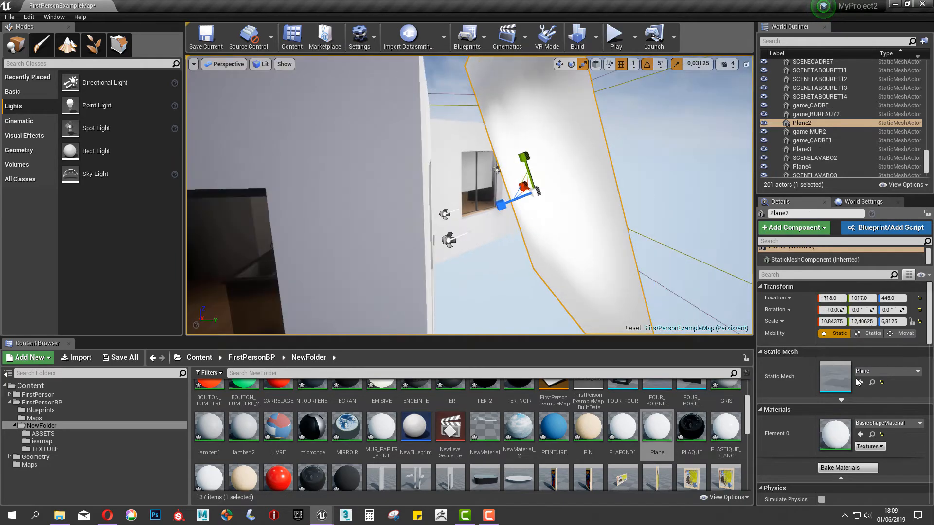
{"action": "scroll", "coordinate": [779, 335], "scroll_direction": "down", "scroll_amount": 10}
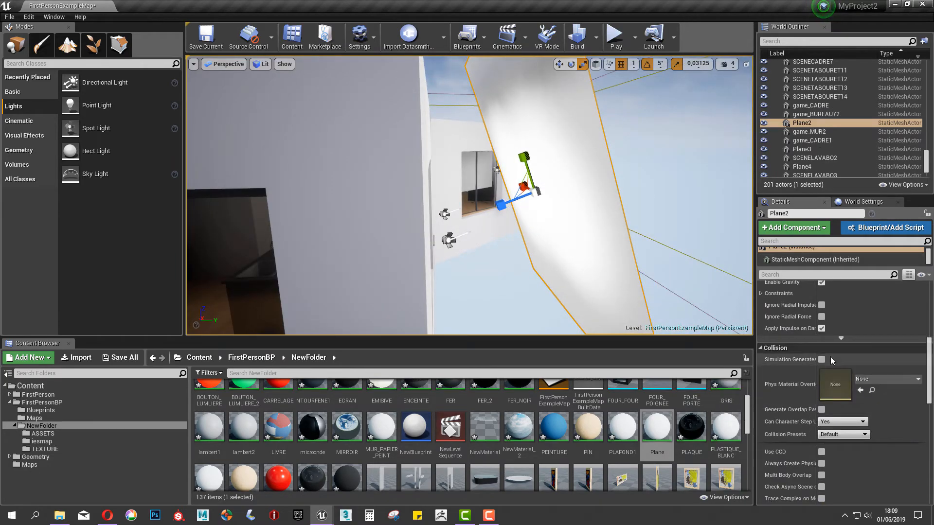
{"action": "scroll", "coordinate": [830, 360], "scroll_direction": "down", "scroll_amount": 8}
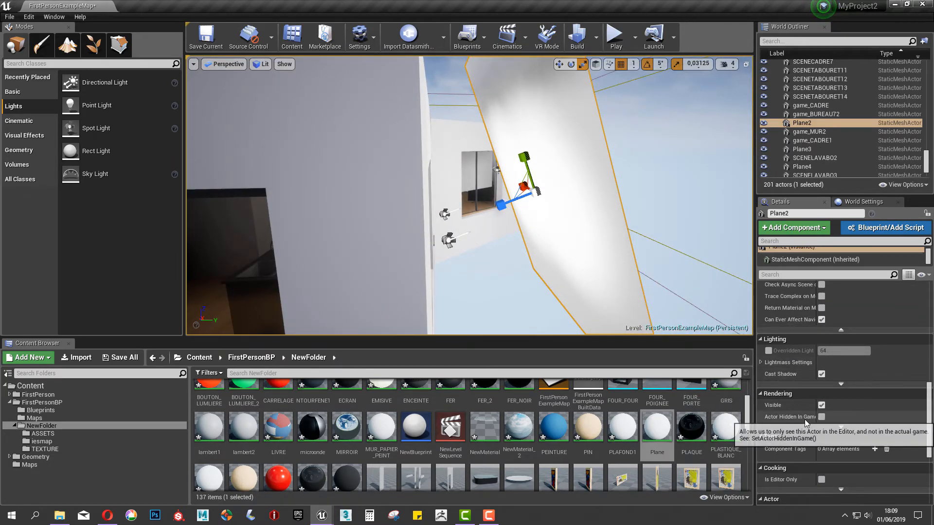
{"action": "left_click", "coordinate": [821, 417]}
- Return to the kitchen interior and bring up the quality levels for the lighting build
{"action": "right_click_drag", "start_coordinate": [639, 268], "coordinate": [609, 167]}
{"action": "left_click", "coordinate": [618, 156]}
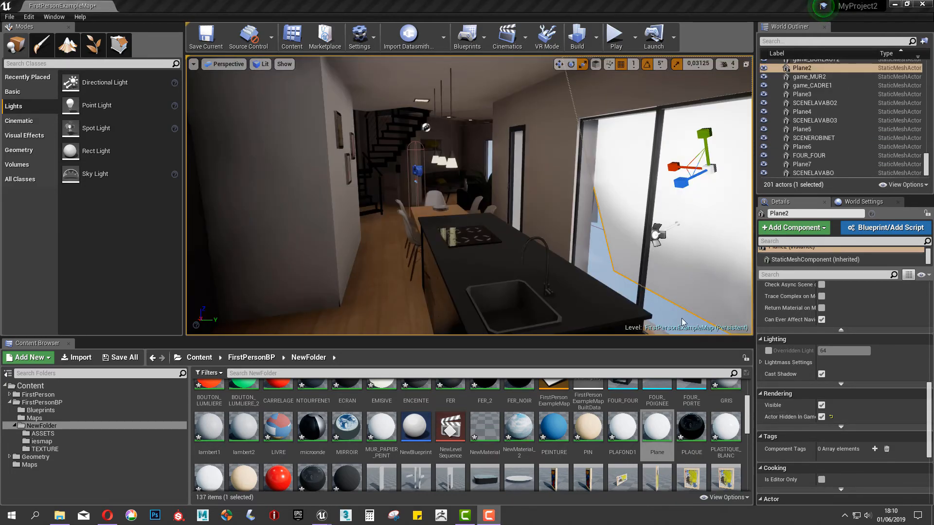
{"action": "left_click", "coordinate": [596, 37]}
{"action": "mouse_move", "coordinate": [666, 78]}
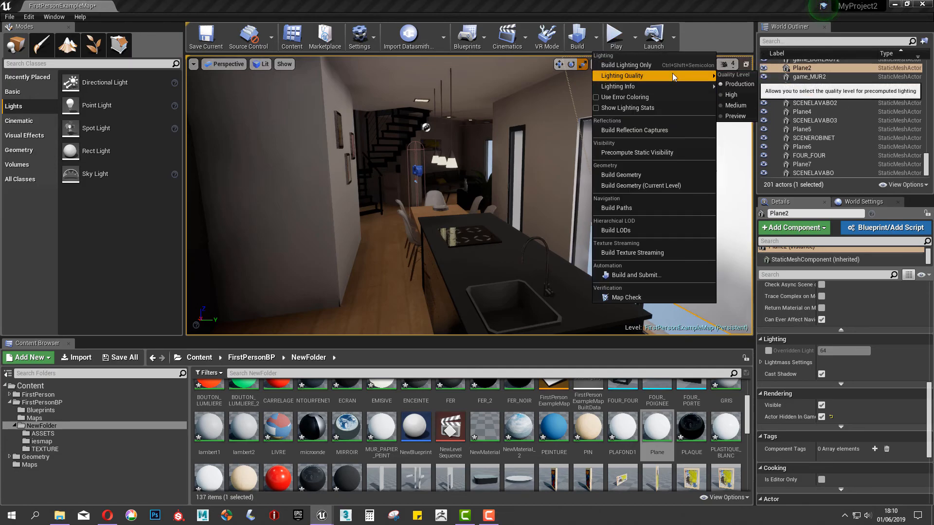